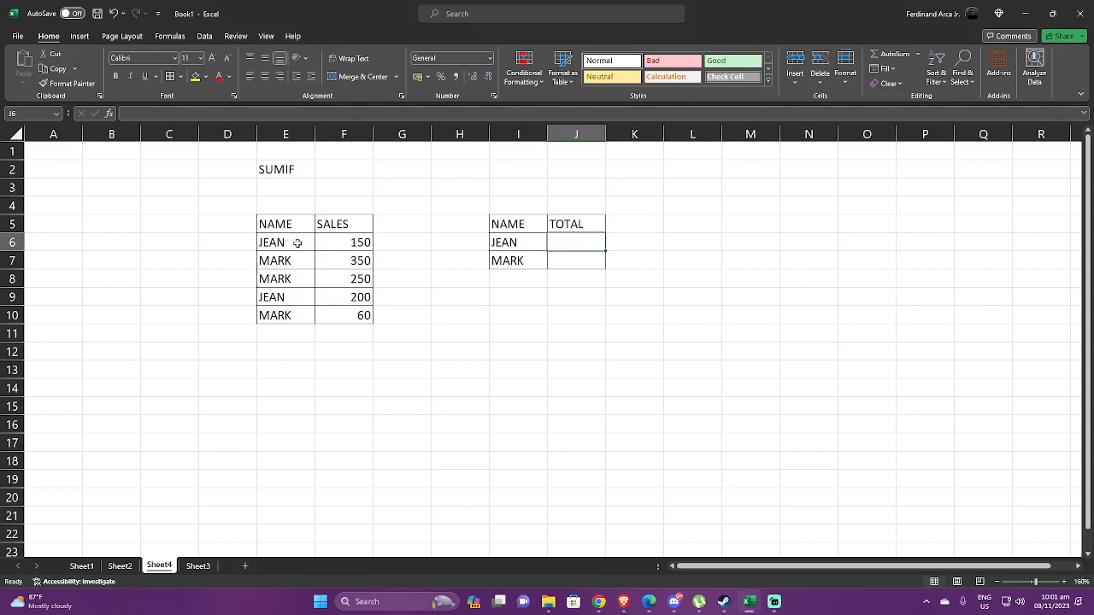
# - Total the first summary person's sales in J6 using SUMIF with range E6:E10, the name as a quoted text criterion, and sum range F6:F10
pyautogui.moveTo(293, 241); pyautogui.dragTo(303, 312)
pyautogui.moveTo(360, 242); pyautogui.dragTo(360, 316)
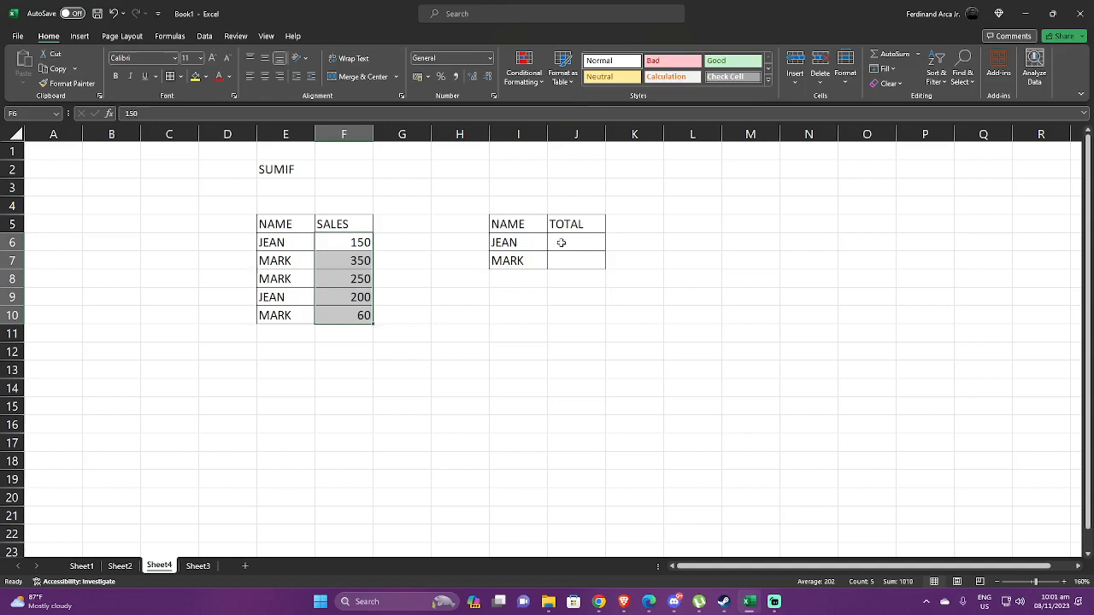
pyautogui.click(562, 243)
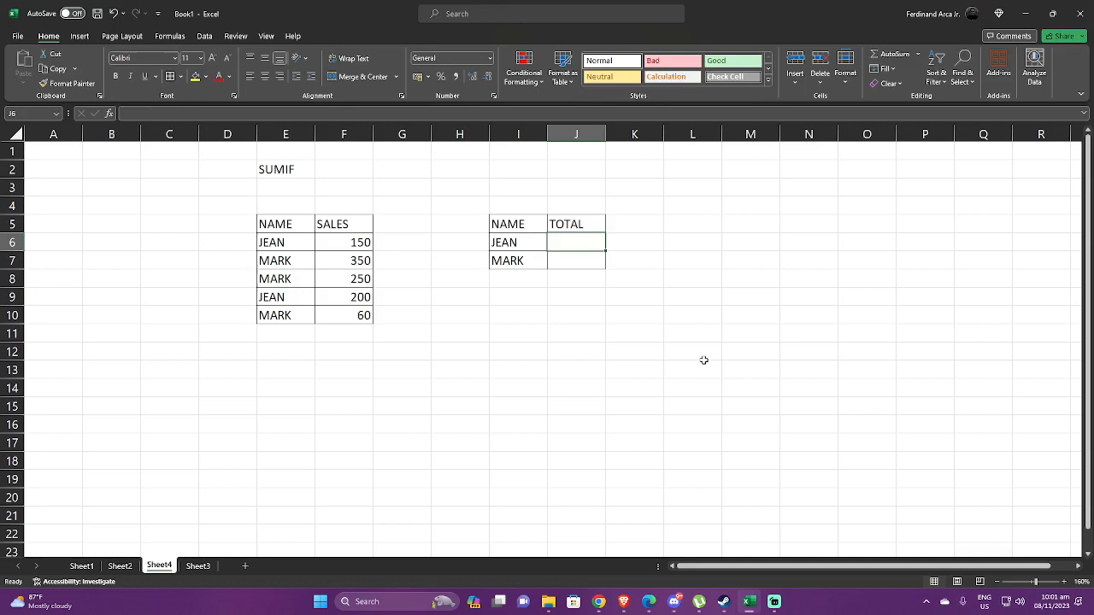
pyautogui.write('=SUMIF')
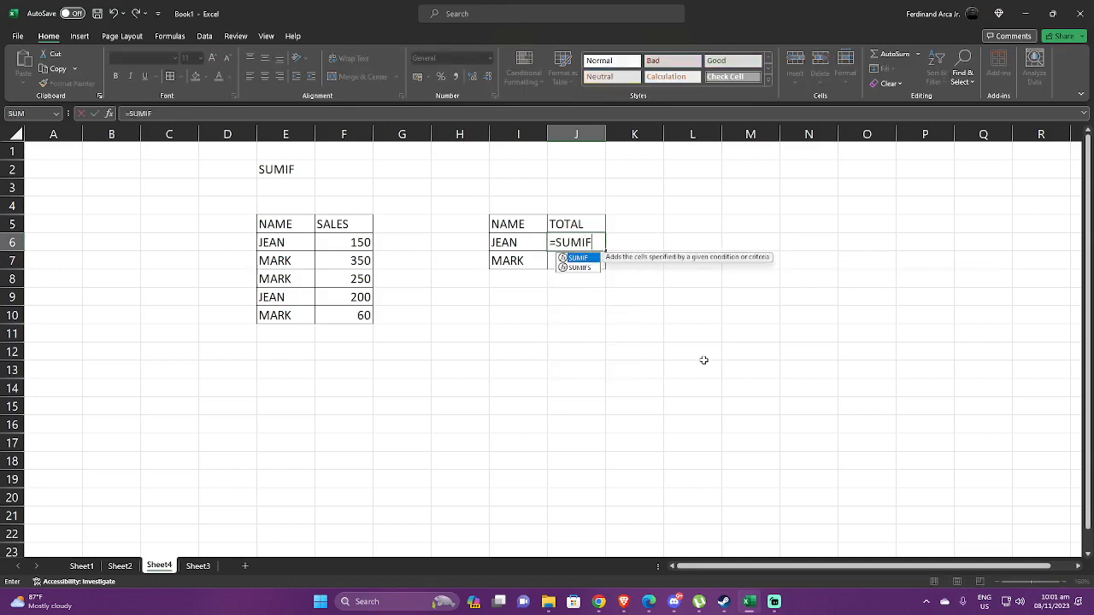
pyautogui.write('(')
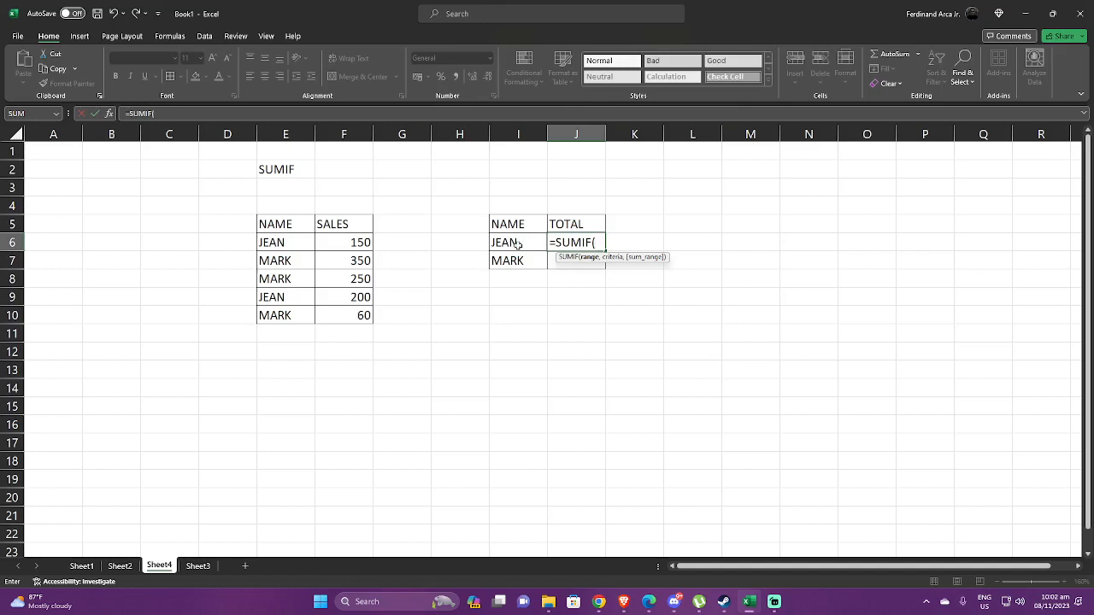
pyautogui.moveTo(296, 243); pyautogui.dragTo(295, 317)
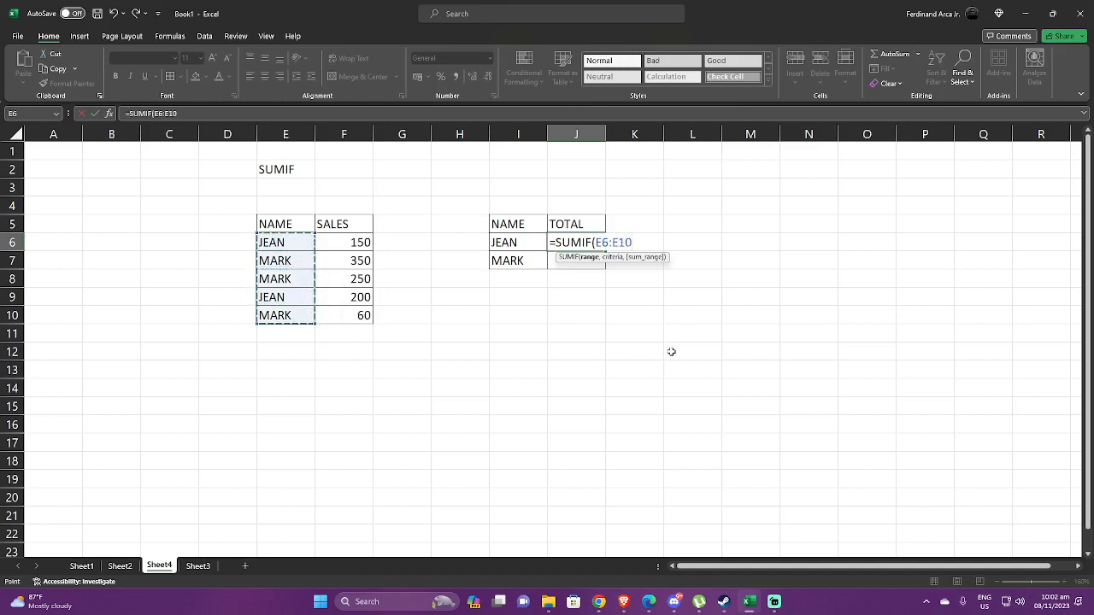
pyautogui.write(',')
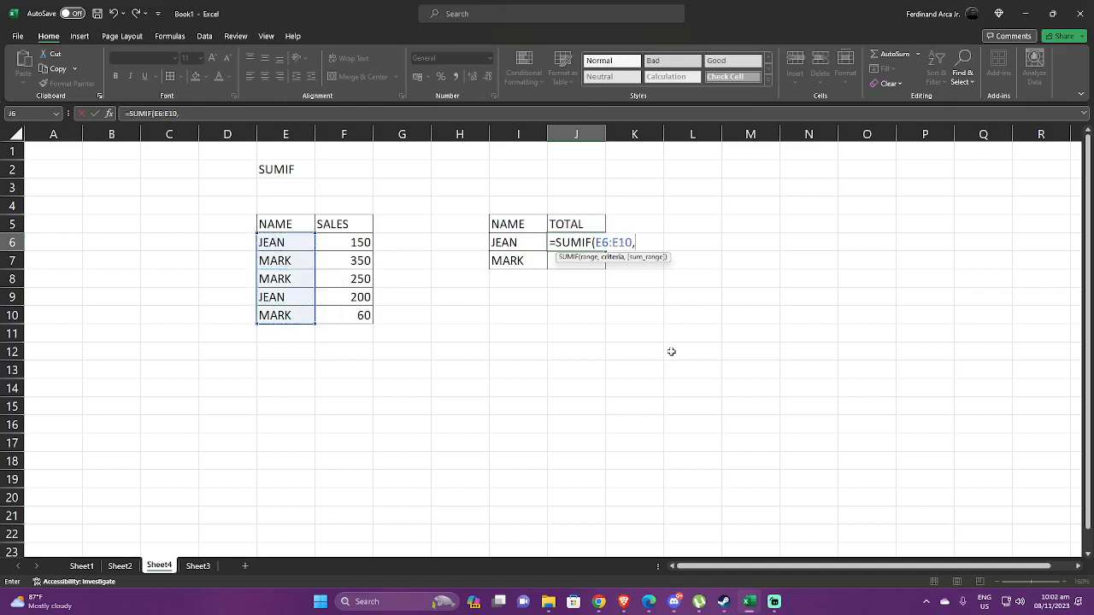
pyautogui.write('"JEAN",')
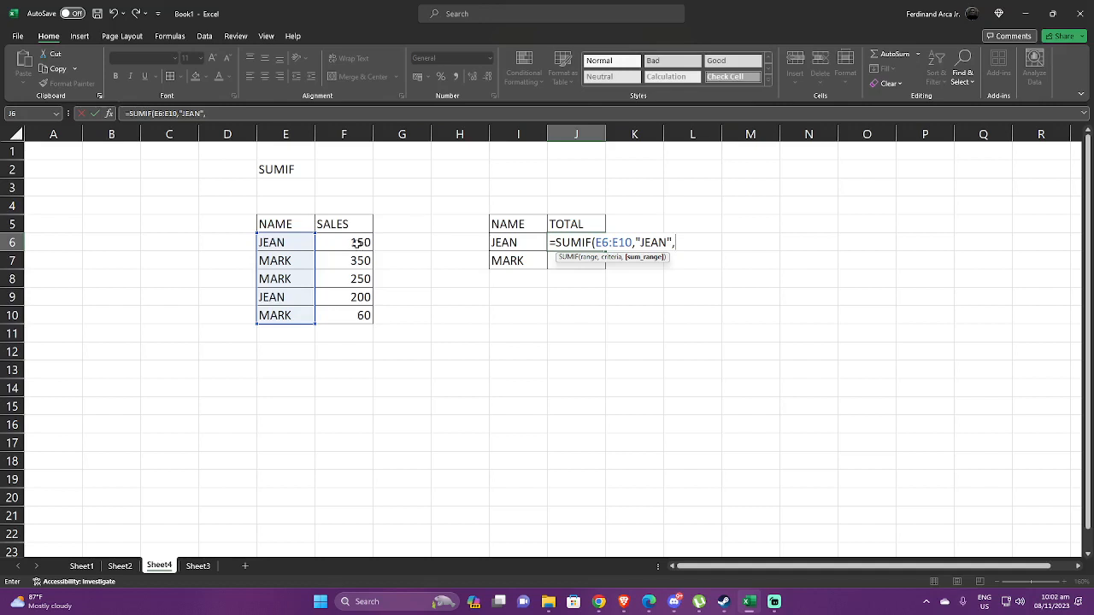
pyautogui.moveTo(357, 243); pyautogui.dragTo(364, 316)
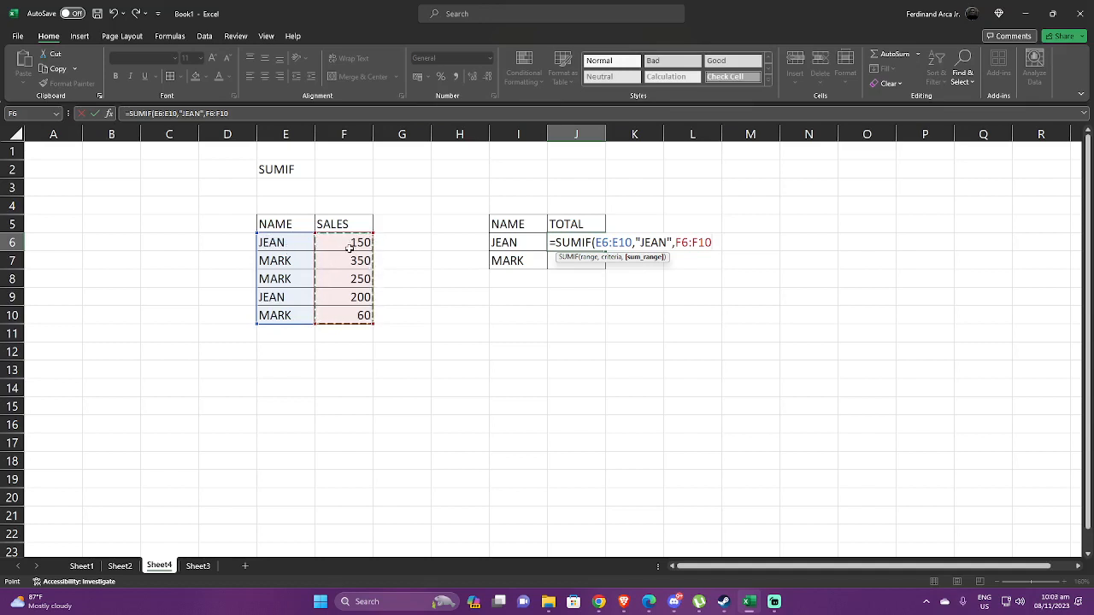
pyautogui.write(')')
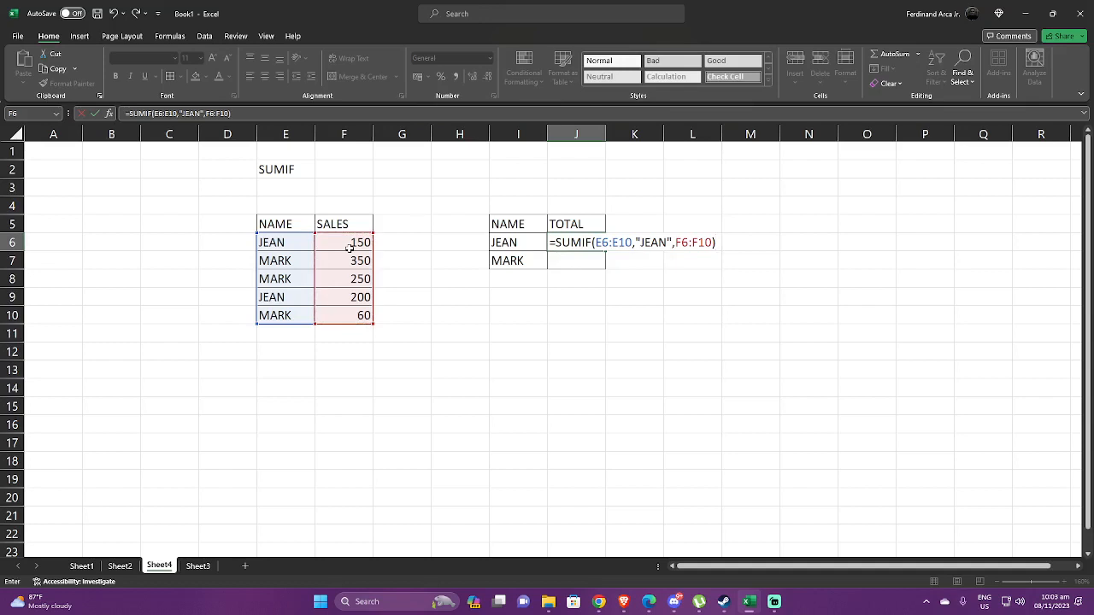
pyautogui.press('Return')
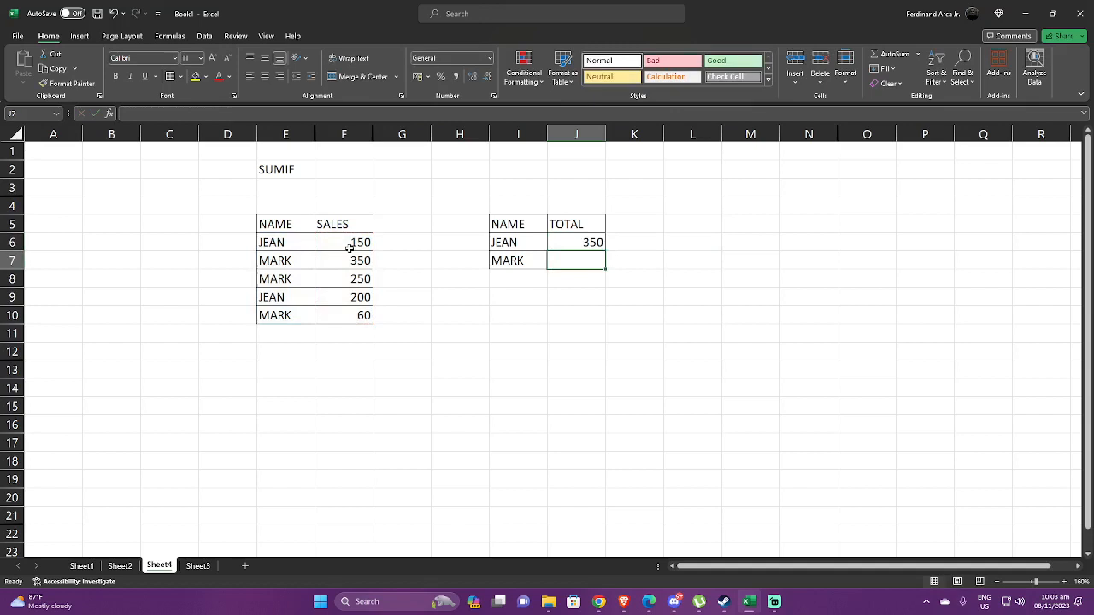
# - Total the second summary person's sales in J7 using SUMIF with E6:E10, the name as a quoted text criterion, and F6:F10
pyautogui.click(352, 244)
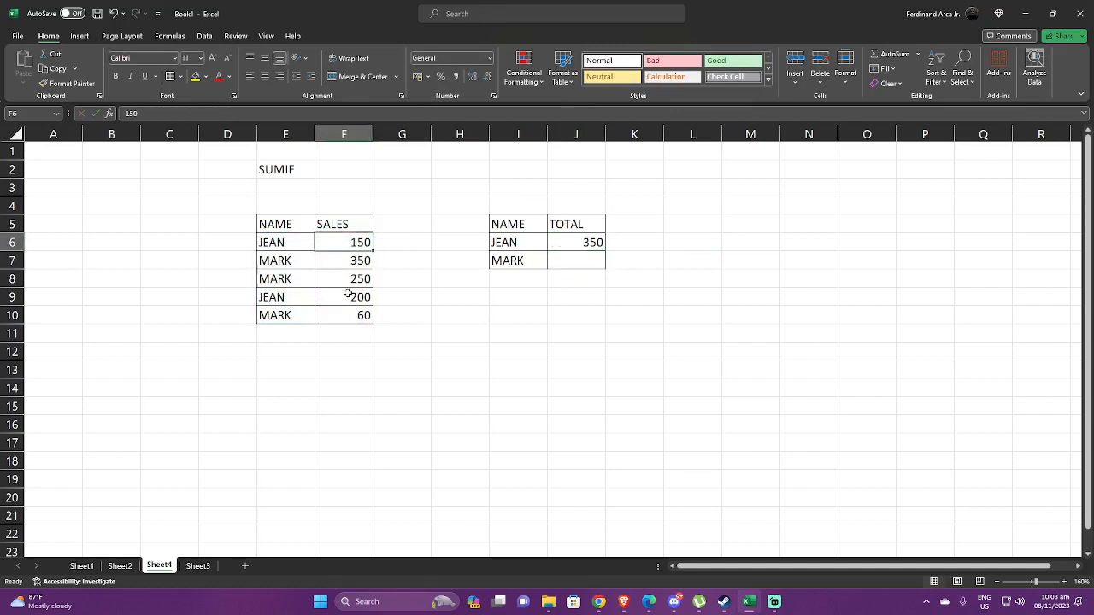
pyautogui.click(351, 296)
pyautogui.click(586, 242)
pyautogui.click(584, 265)
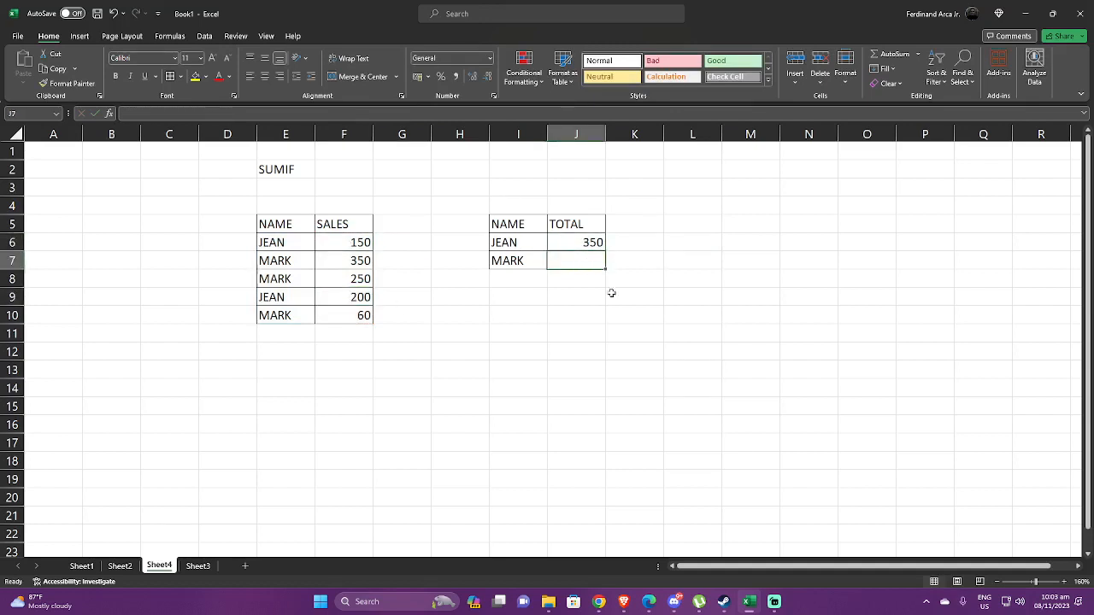
pyautogui.write('=')
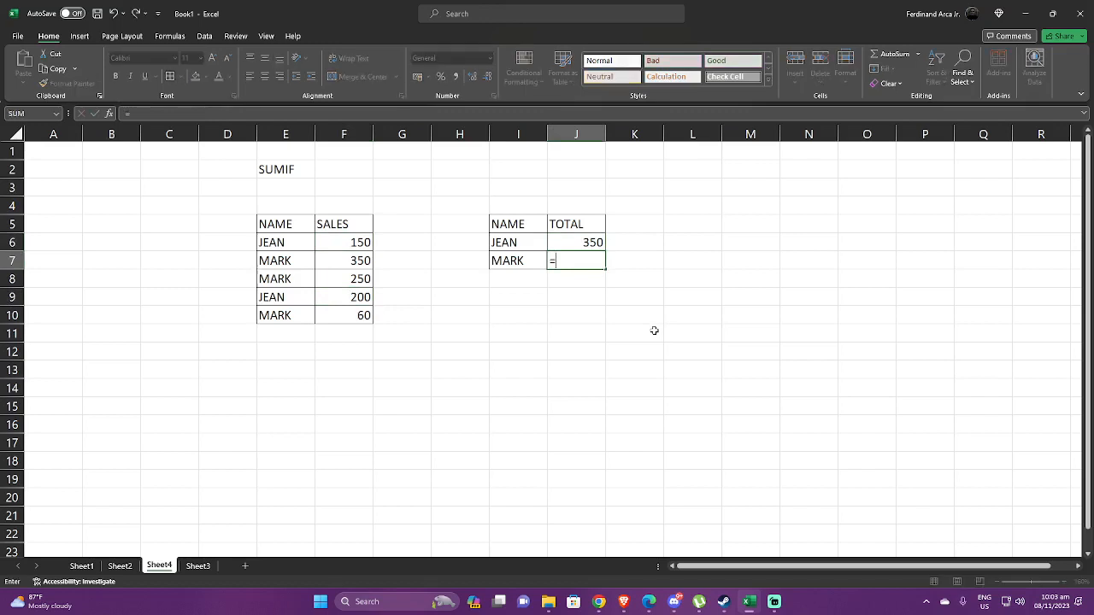
pyautogui.write('SUMIF(')
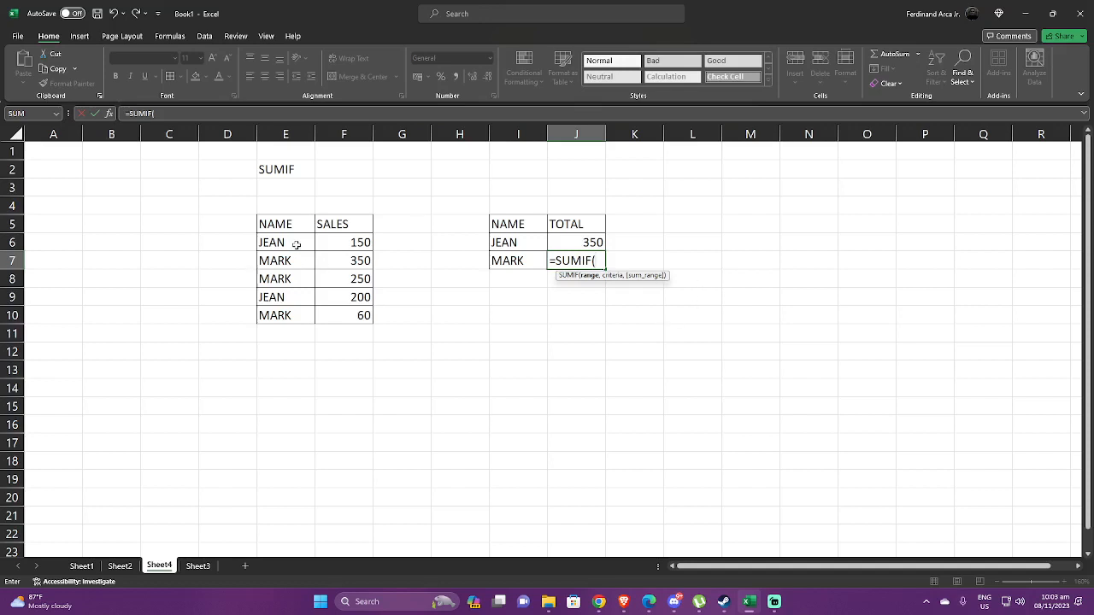
pyautogui.moveTo(297, 243); pyautogui.dragTo(293, 316)
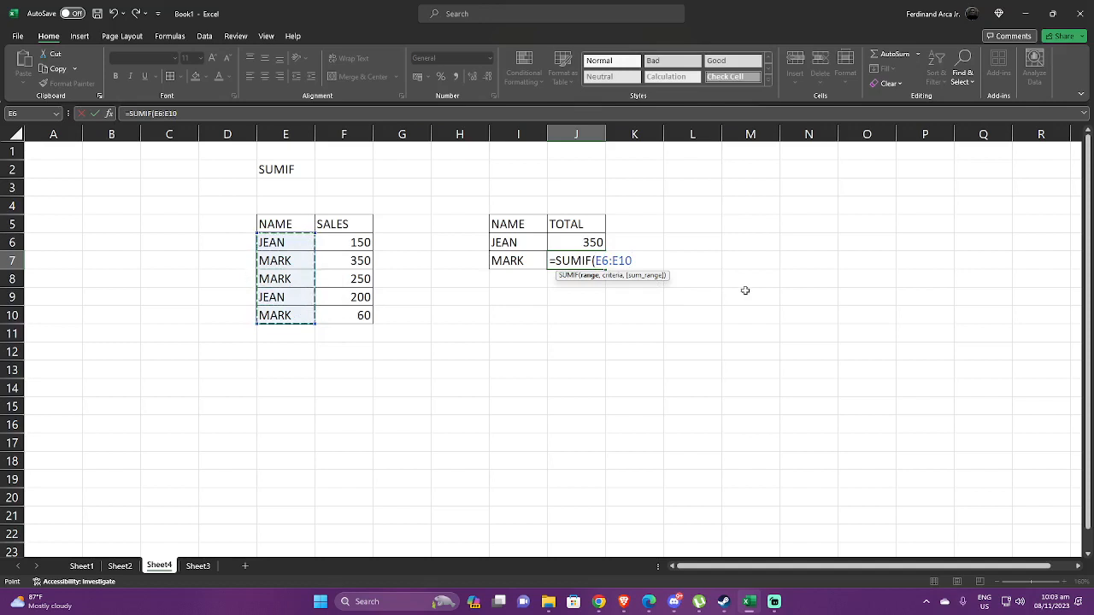
pyautogui.write(',')
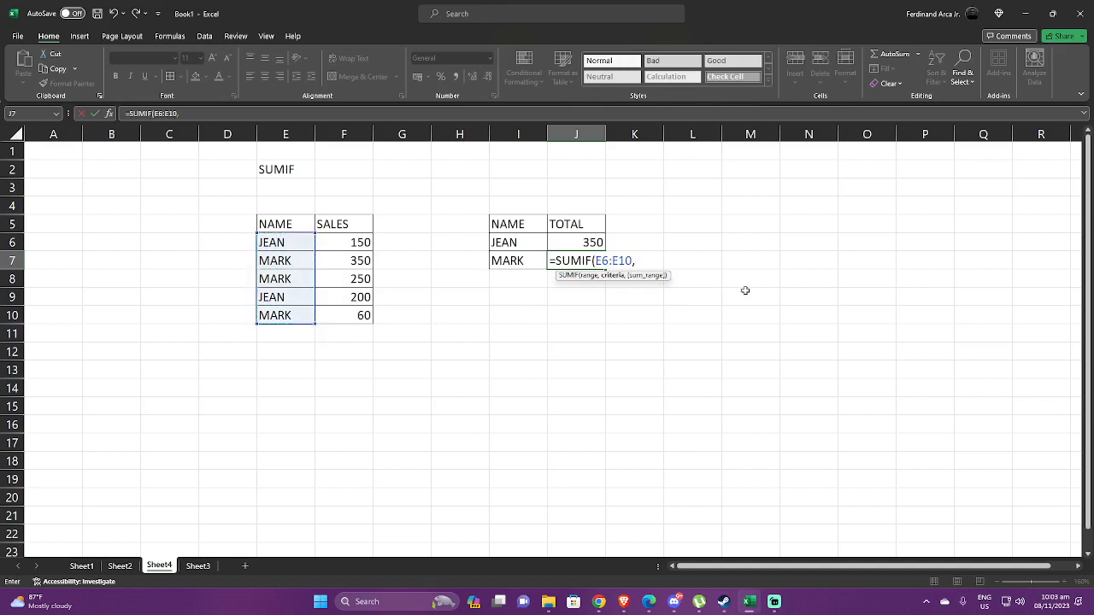
pyautogui.write('"MARK",')
pyautogui.moveTo(365, 243); pyautogui.dragTo(359, 316)
pyautogui.write(')')
pyautogui.press('Return')
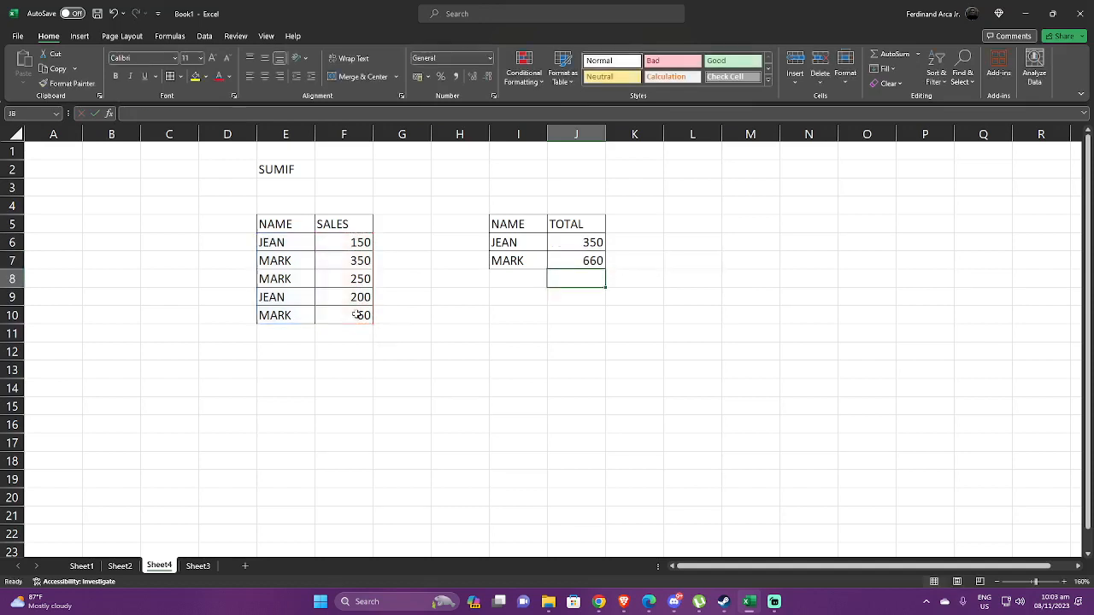
# - Examine the criterion and ranges of the SUMIF formulas in J6 and J7
pyautogui.doubleClick(590, 261)
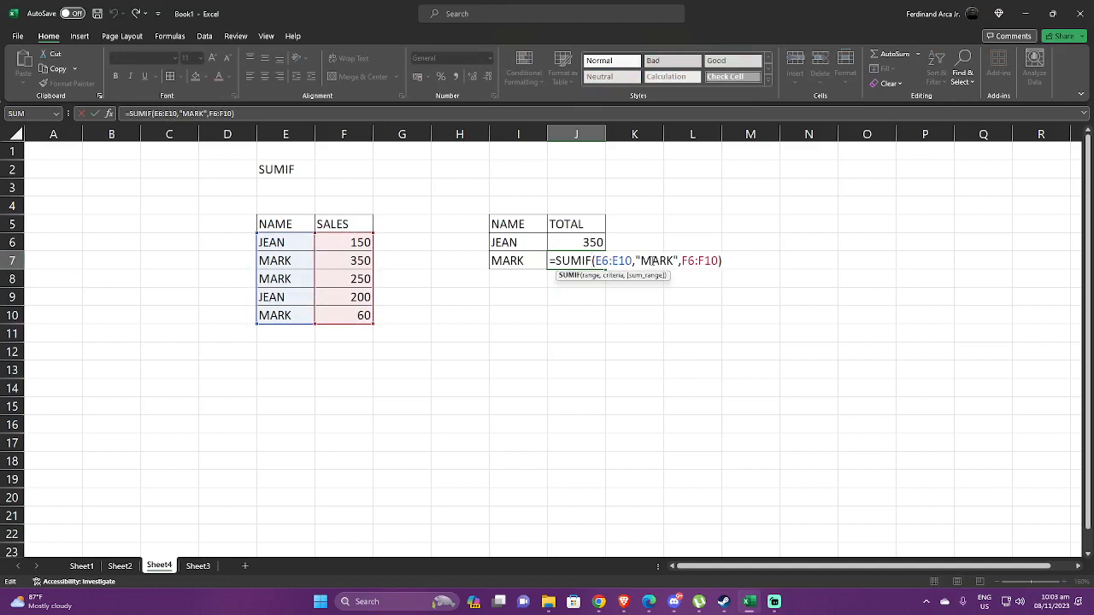
pyautogui.click(583, 242)
pyautogui.doubleClick(583, 242)
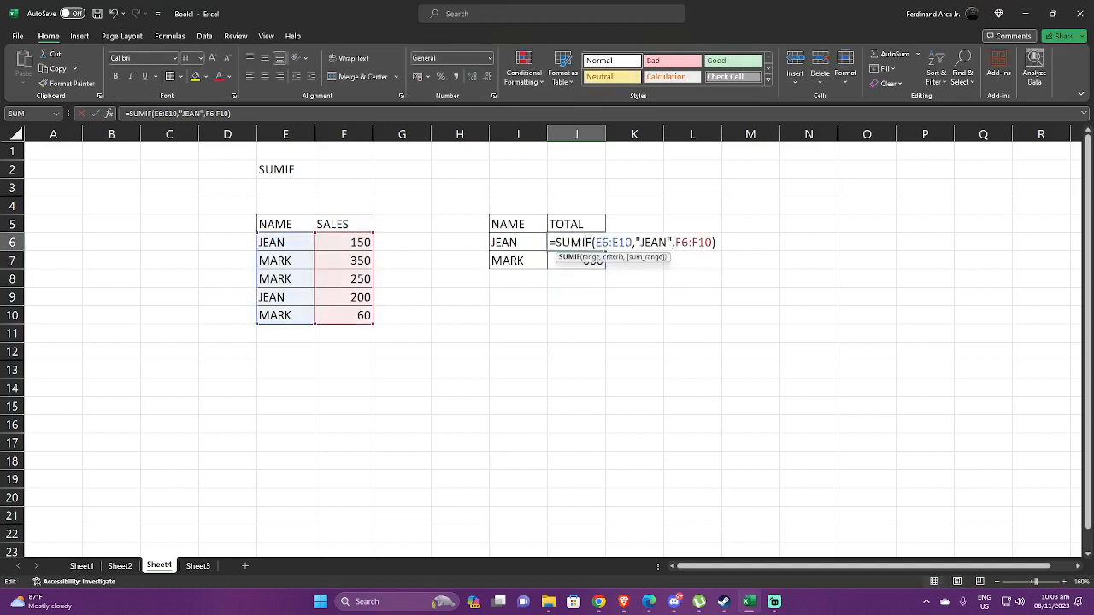
pyautogui.click(578, 277)
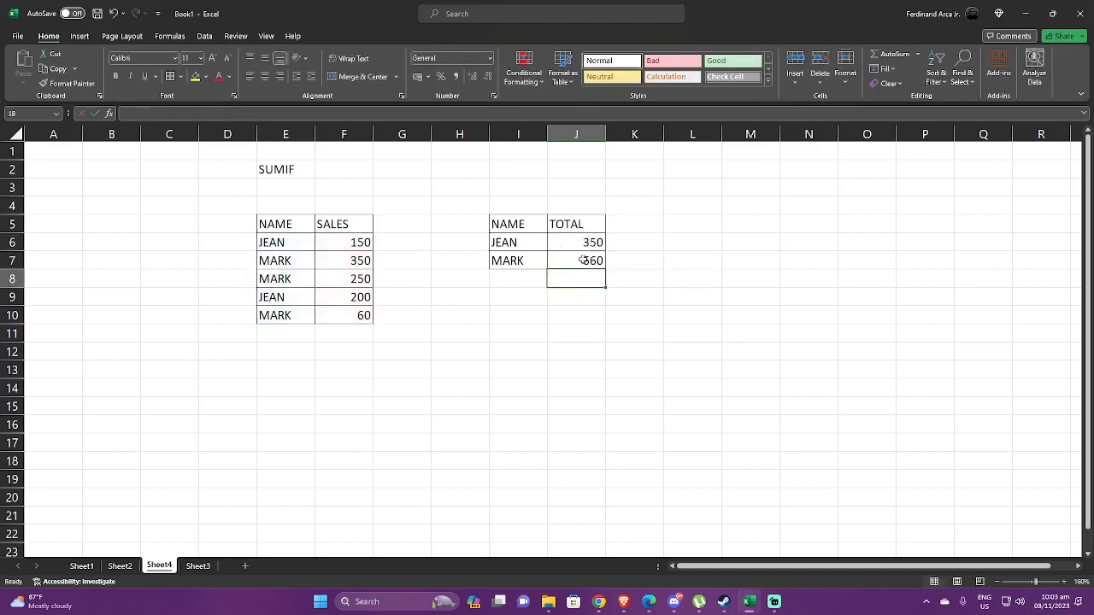
pyautogui.click(583, 261)
pyautogui.doubleClick(582, 260)
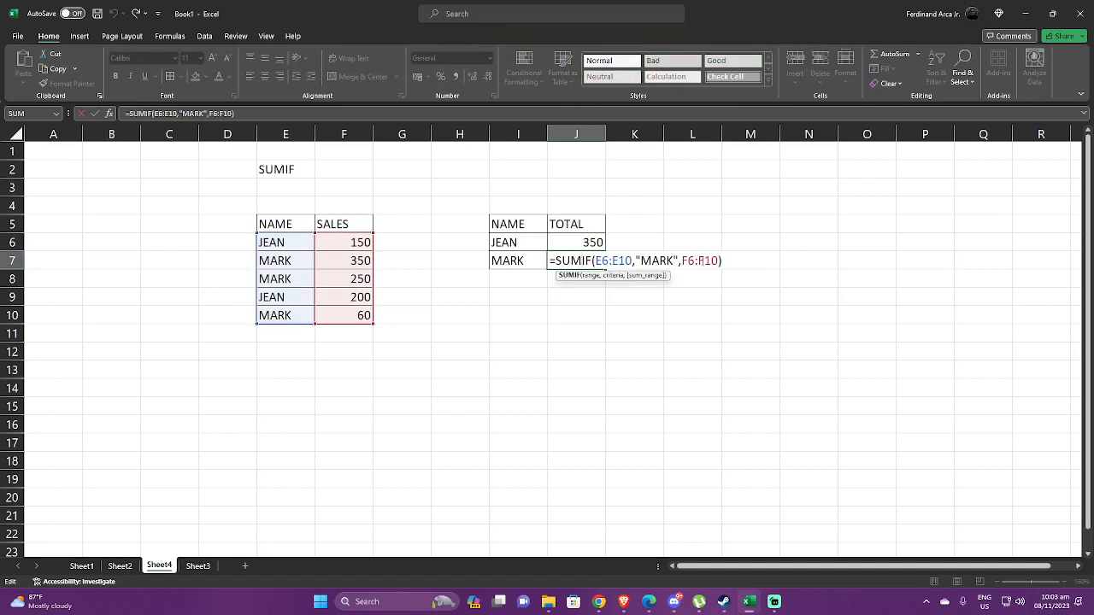
pyautogui.click(613, 315)
# - Replace the J7 formula with a SUMIF using range E6:E10, cell I7 as the criterion, and sum range F6:F10
pyautogui.click(577, 262)
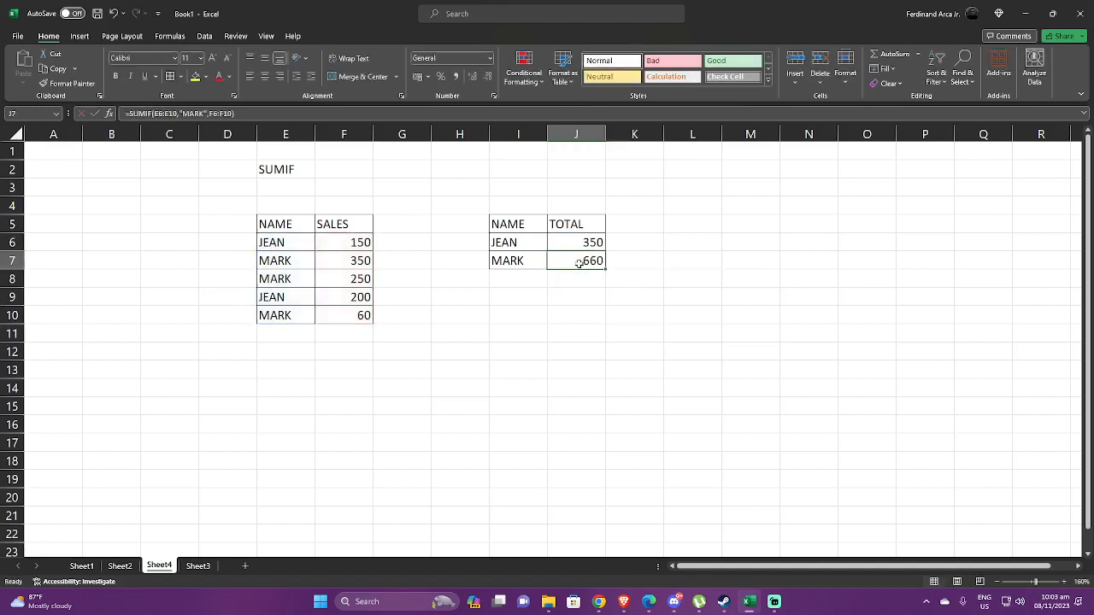
pyautogui.press('Delete')
pyautogui.doubleClick(595, 264)
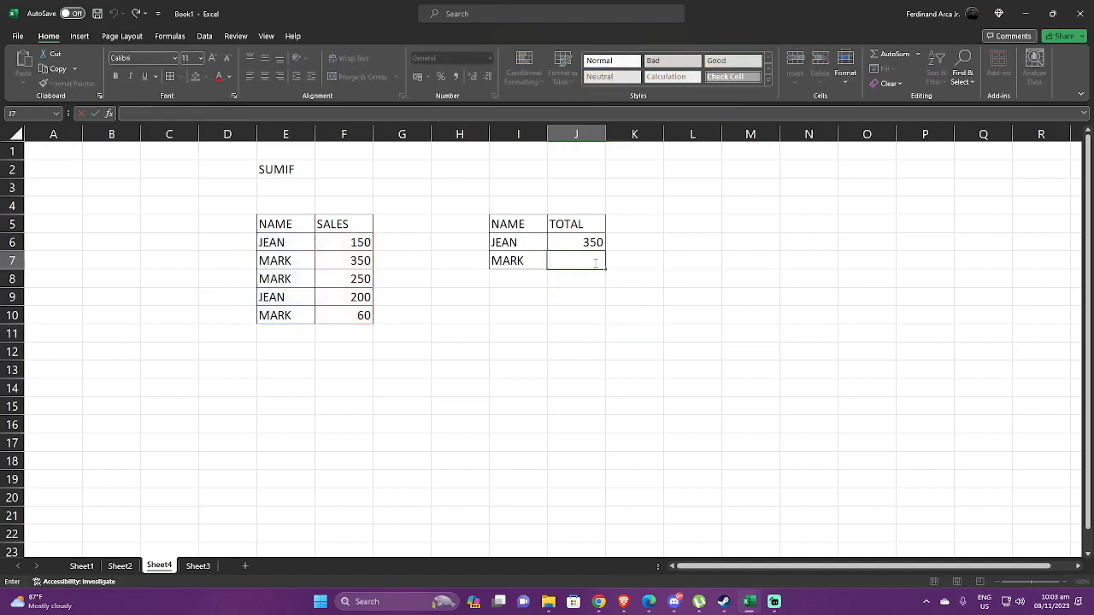
pyautogui.write('=SUMIF')
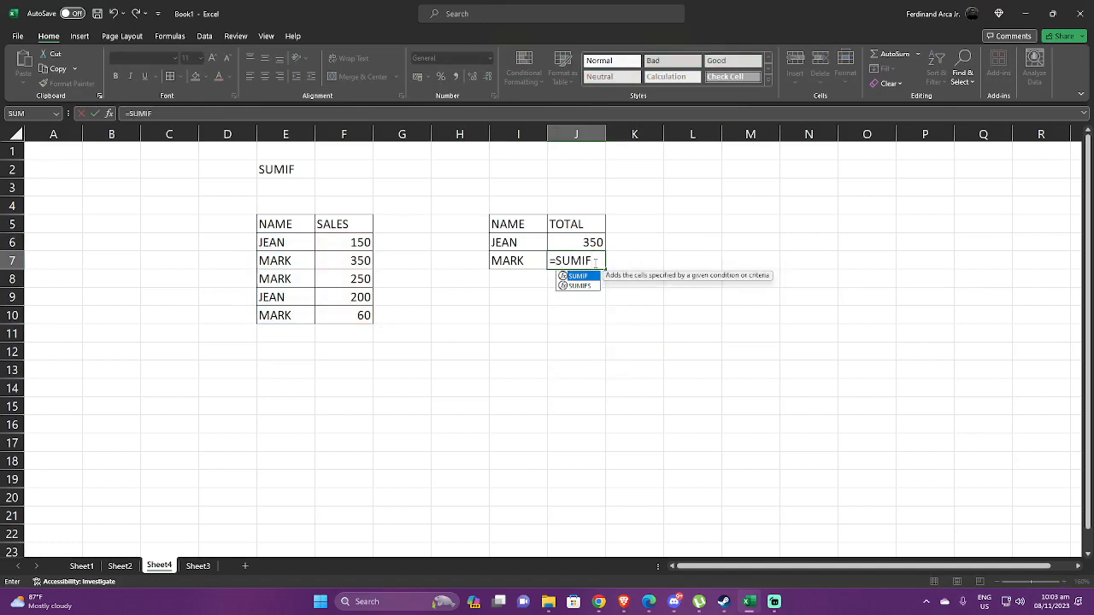
pyautogui.write('(')
pyautogui.moveTo(299, 243); pyautogui.dragTo(294, 316)
pyautogui.write(',')
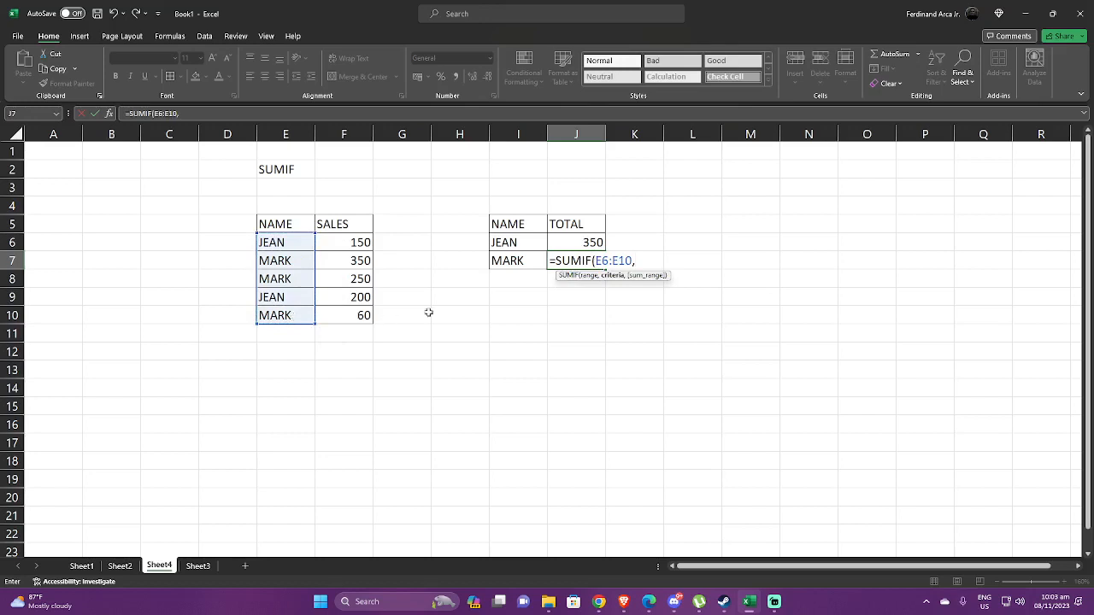
pyautogui.click(517, 261)
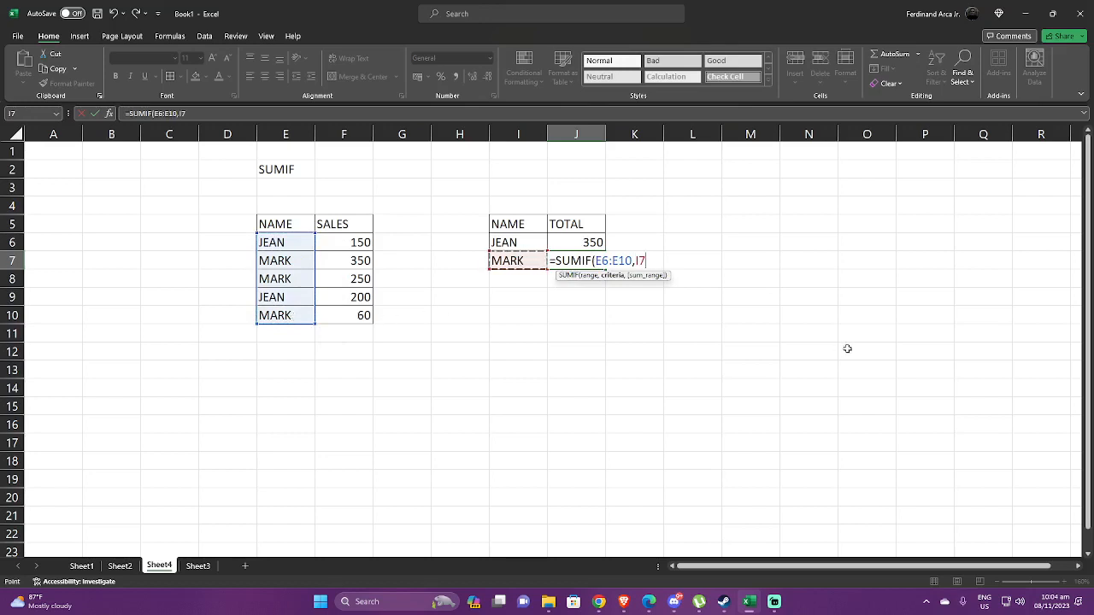
pyautogui.write(',')
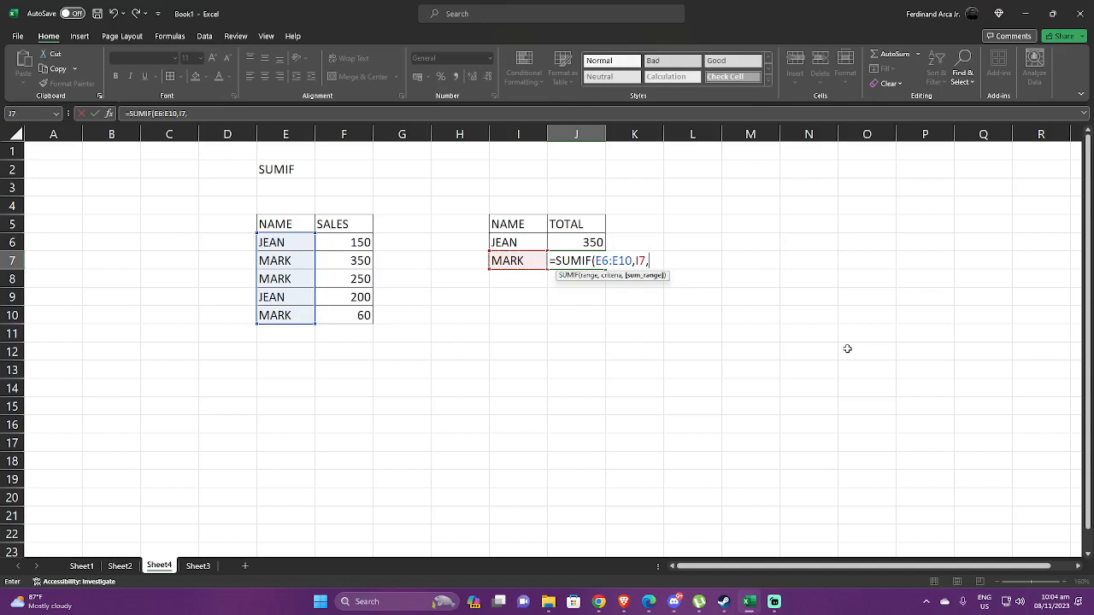
pyautogui.moveTo(355, 242); pyautogui.dragTo(359, 315)
pyautogui.press('Return')
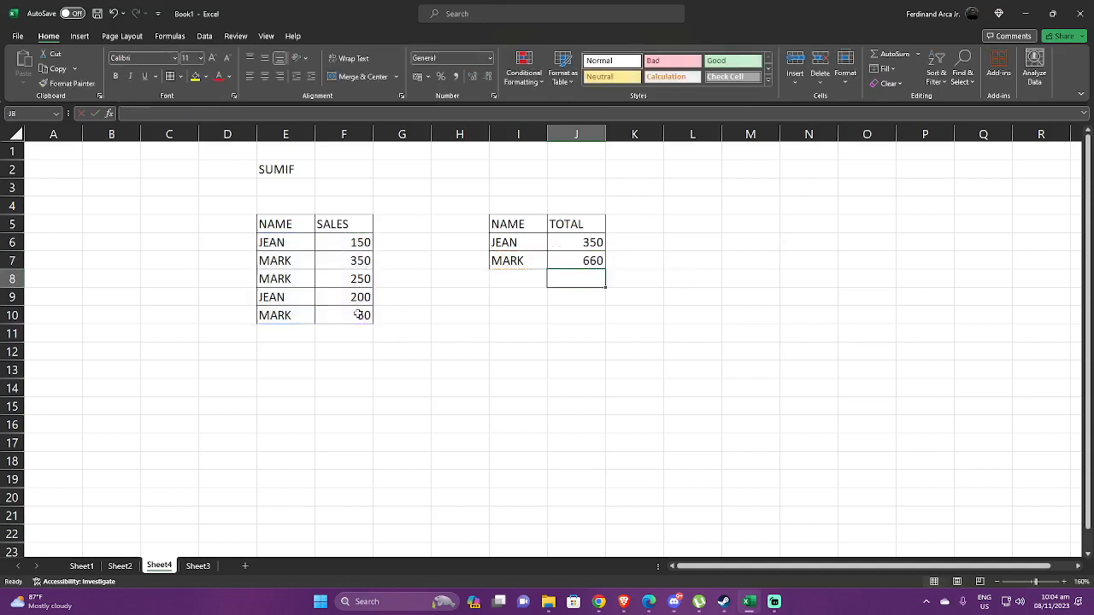
# - Compare the cell-reference criterion in the J7 formula with the quoted text criterion in J6
pyautogui.click(591, 265)
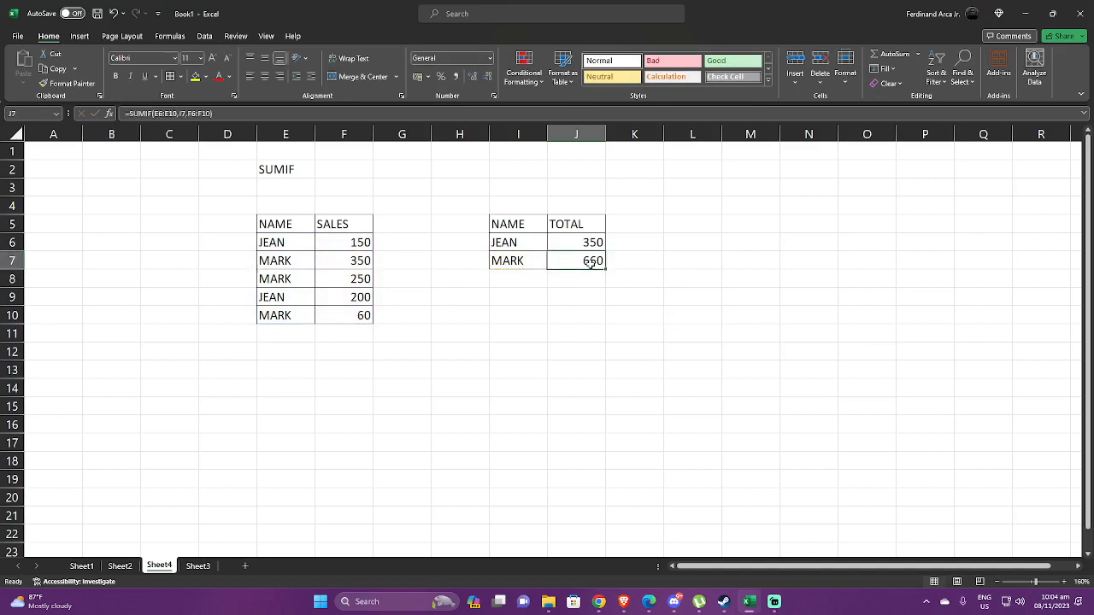
pyautogui.doubleClick(591, 264)
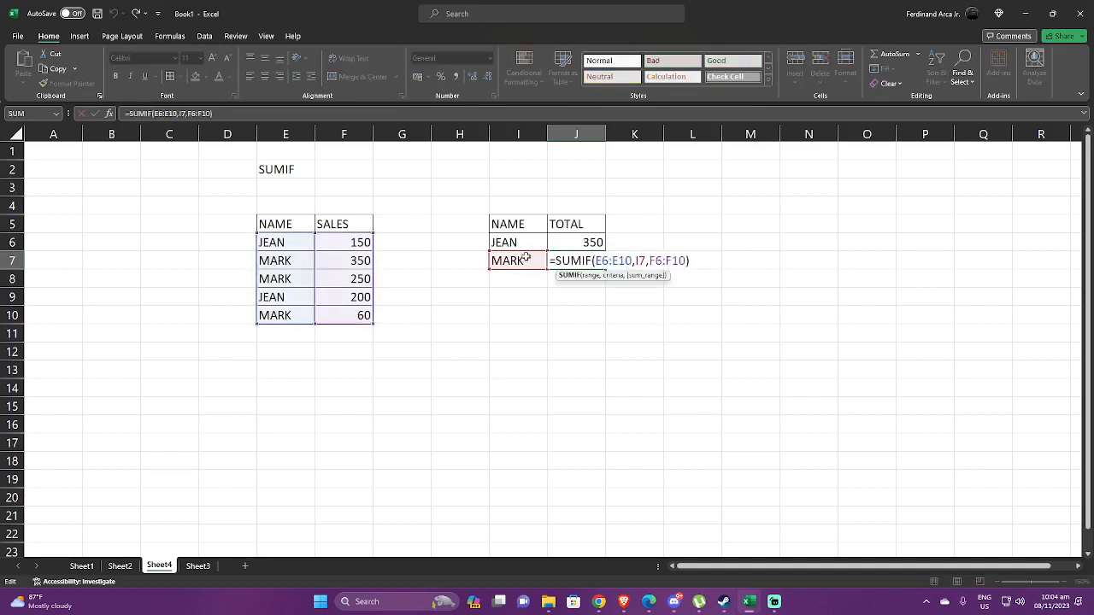
pyautogui.click(573, 242)
pyautogui.doubleClick(638, 242)
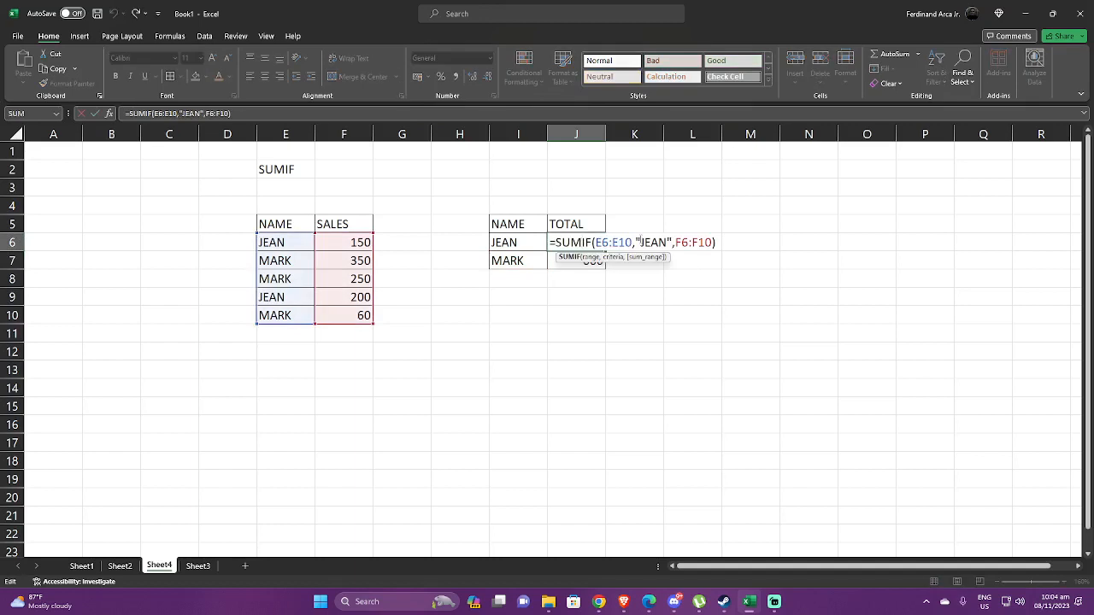
pyautogui.click(617, 290)
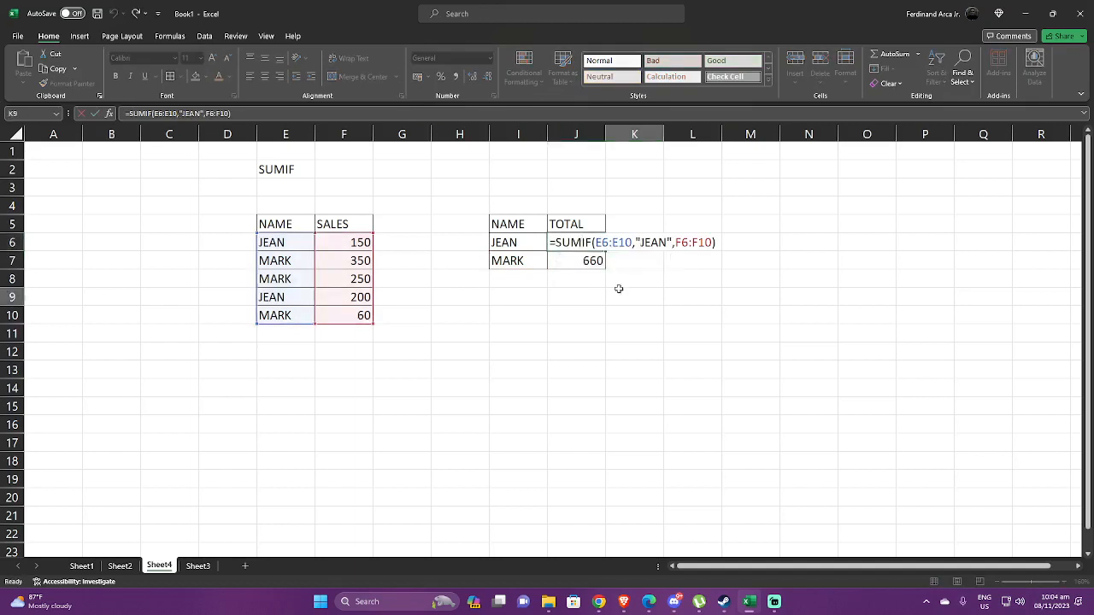